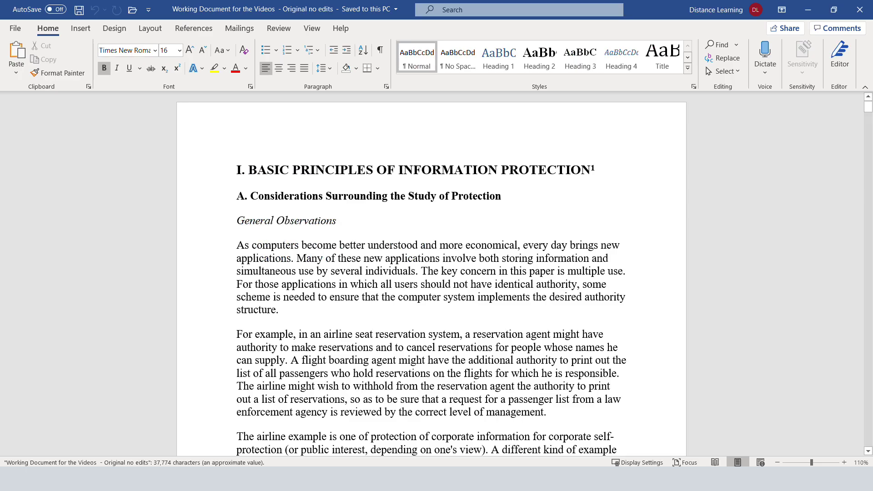
Step: Scroll through the document, then return to the top
scroll(515, 325, "down", 10)
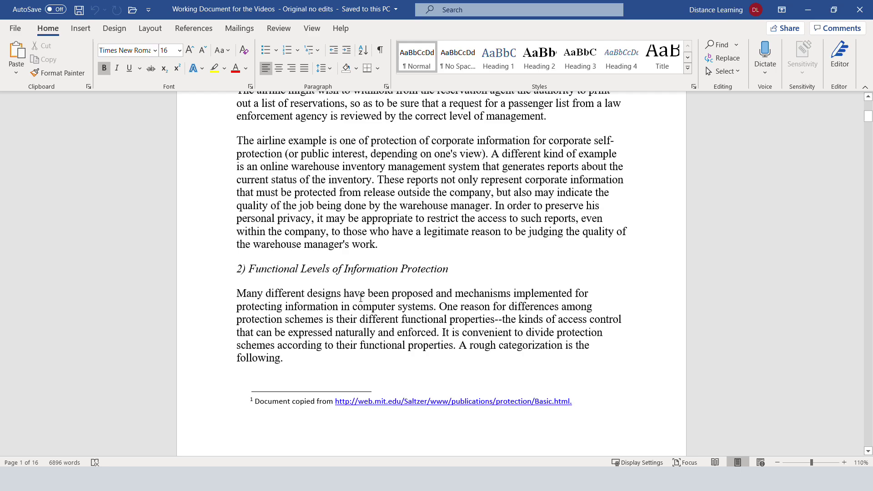
scroll(401, 252, "down", 15)
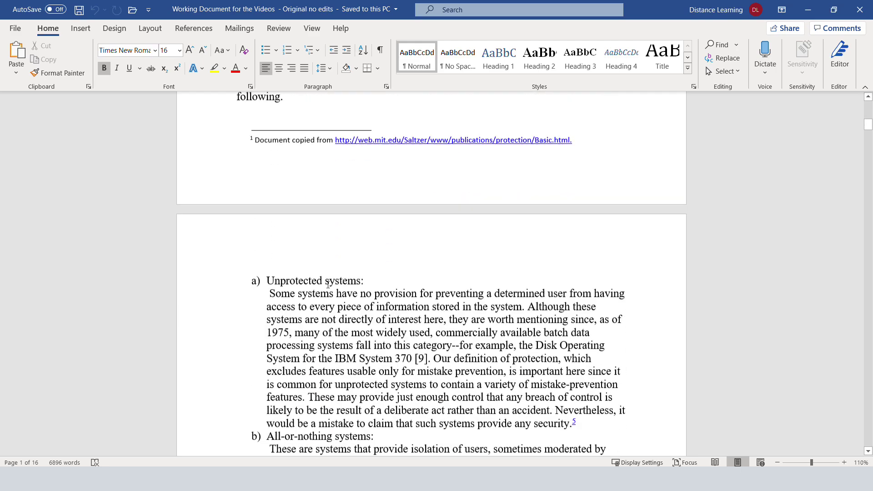
scroll(287, 266, "down", 20)
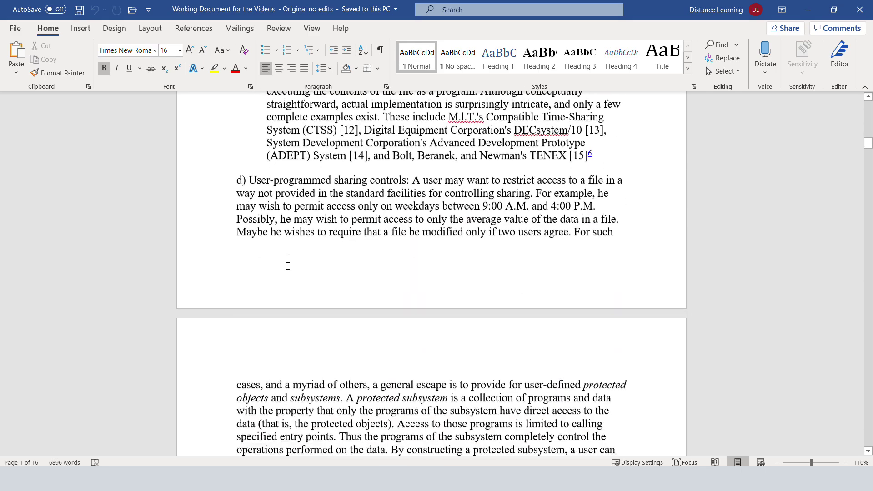
scroll(381, 289, "down", 20)
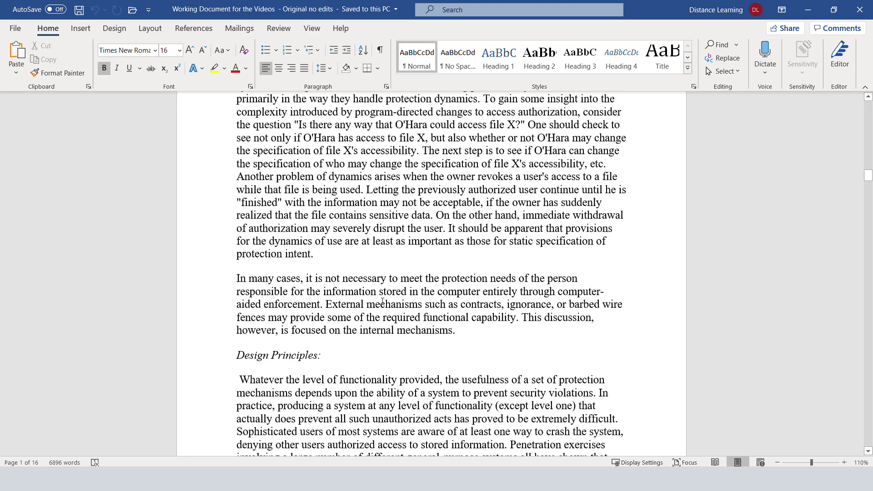
scroll(418, 292, "down", 8)
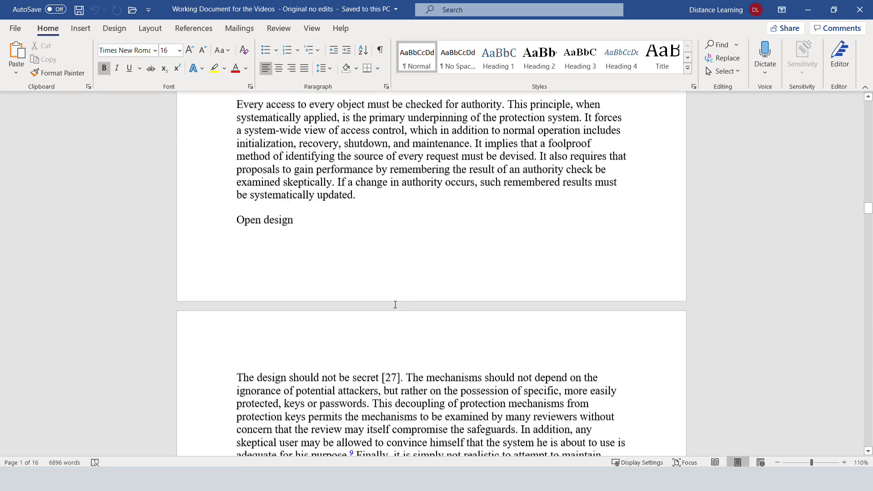
key("ctrl+Home")
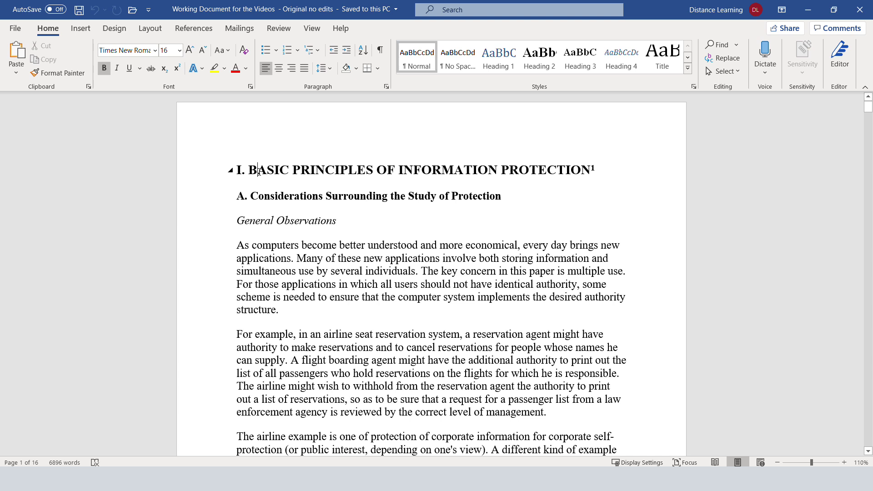
Step: Select the title line, the word 'Many', the first paragraph and single lines, then the whole document
triple_click(259, 172)
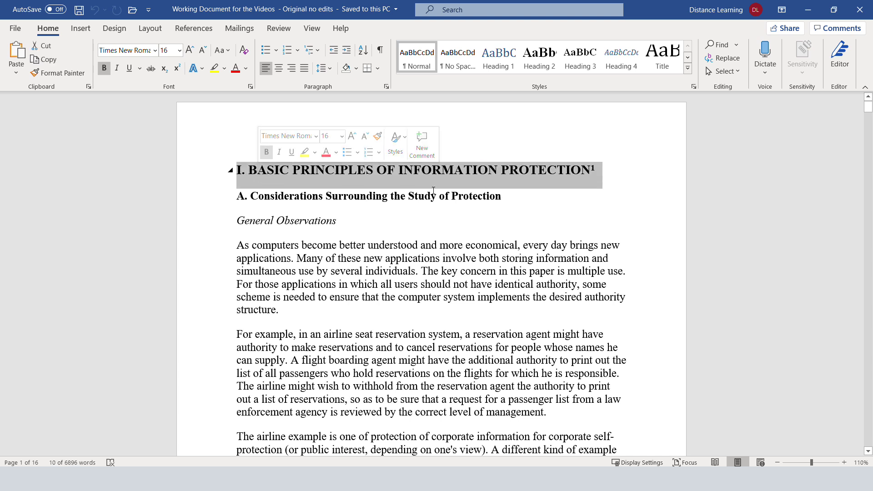
left_click(606, 173)
left_click(219, 166)
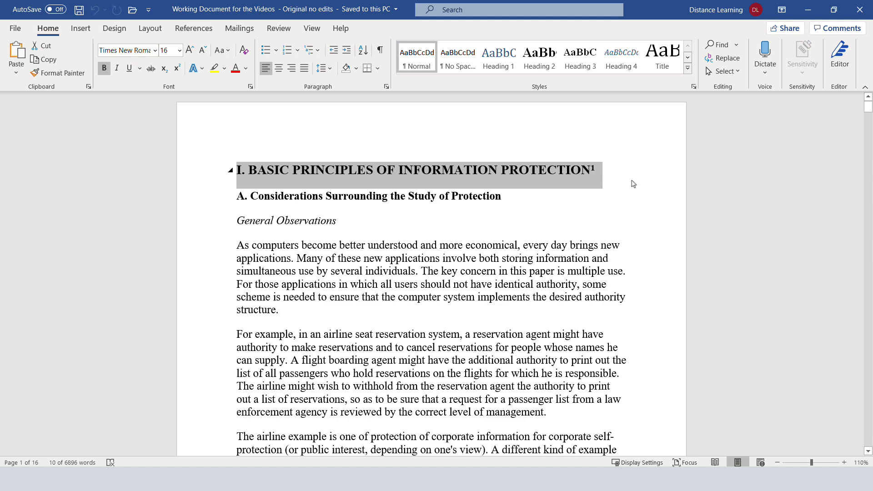
left_click(329, 262)
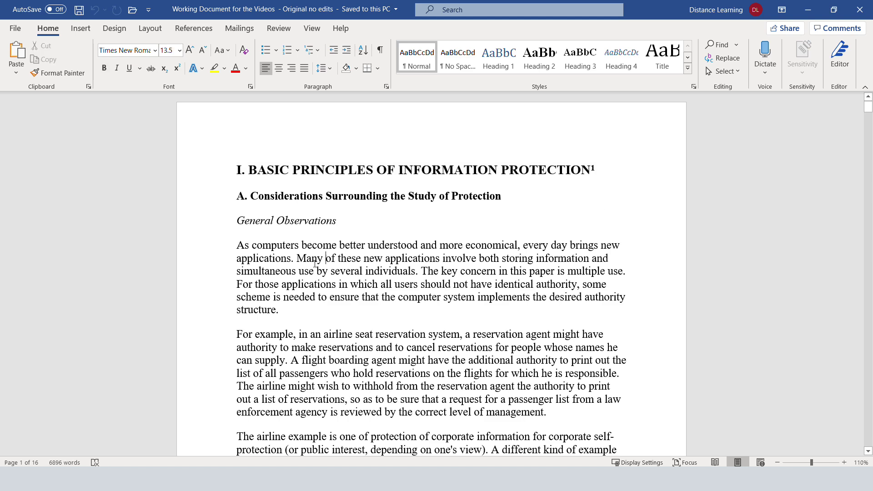
double_click(306, 258)
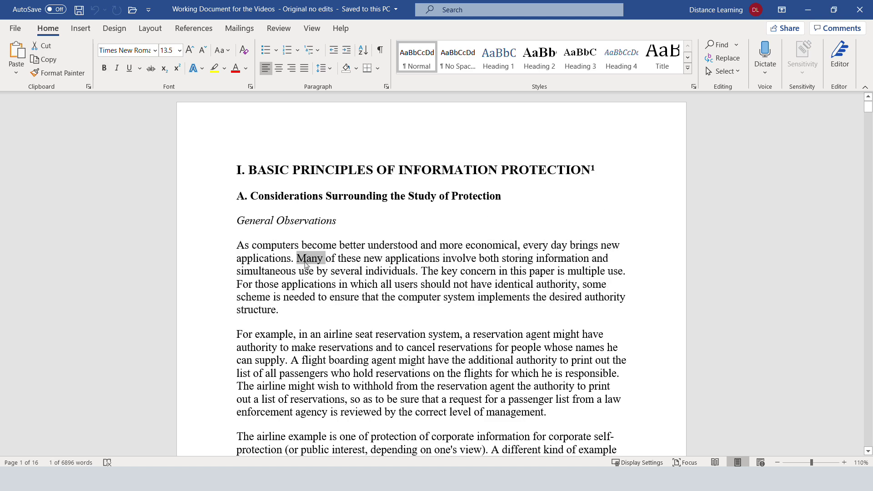
triple_click(306, 261)
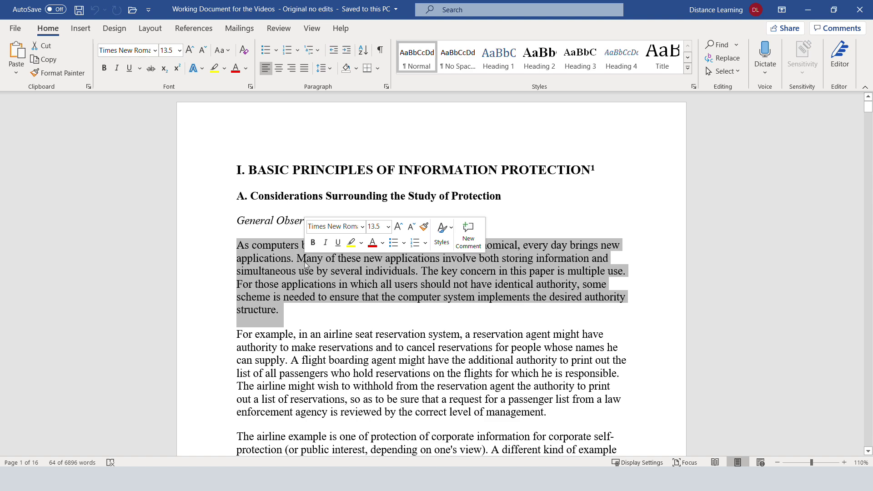
left_click(202, 285)
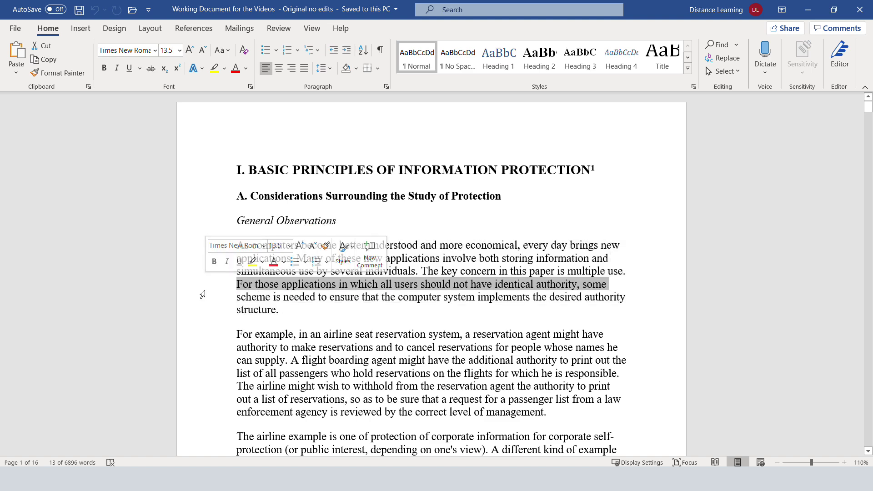
left_click(206, 303)
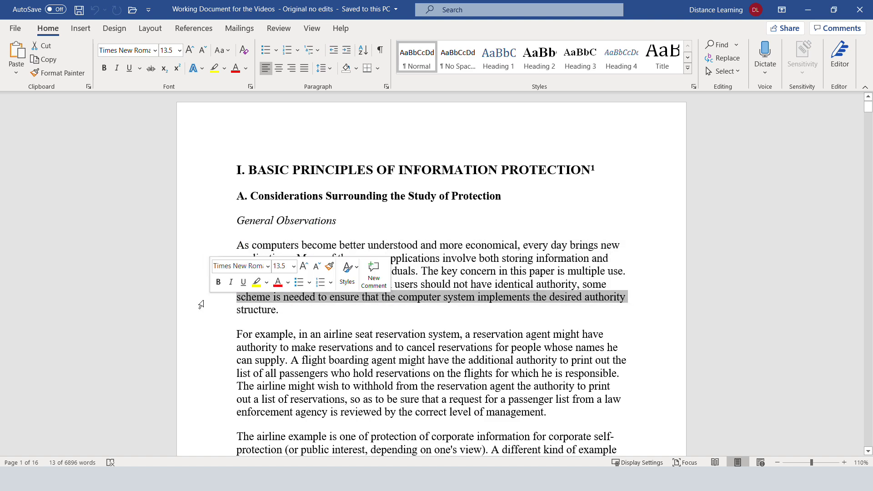
triple_click(201, 304)
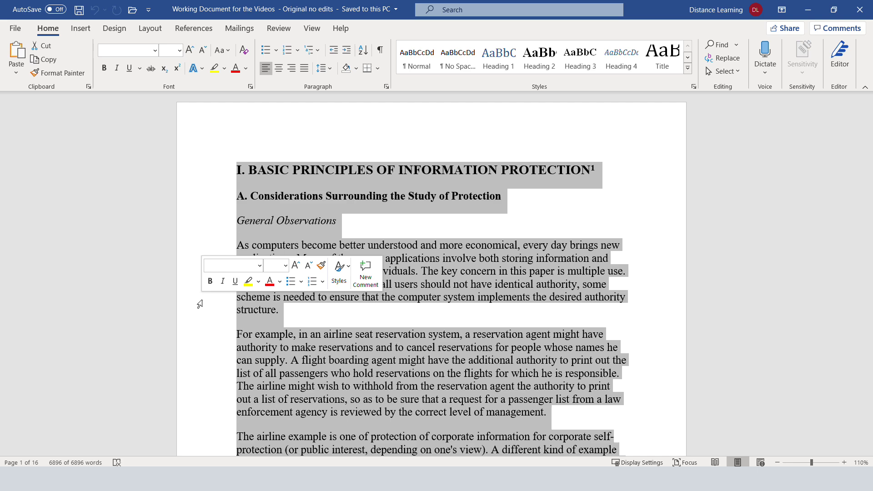
Step: Select the entire document's text after trying a drag and a line selection
left_click(240, 172)
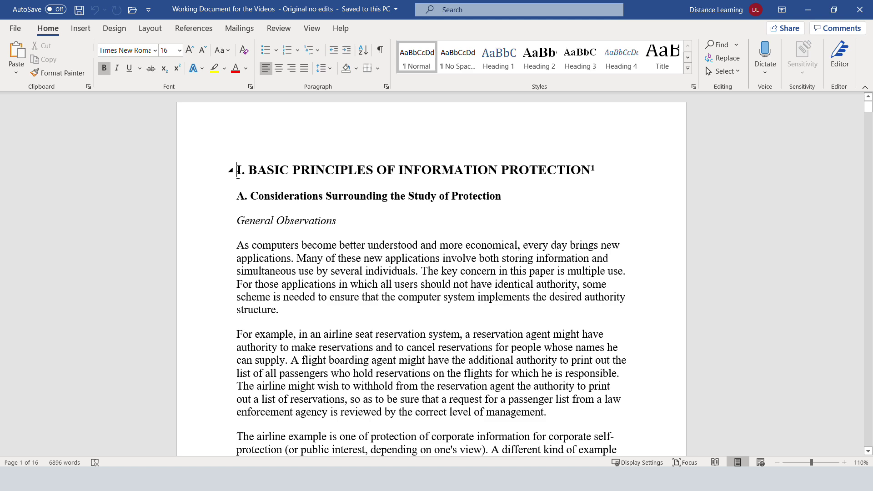
left_click_drag(238, 173, 296, 412)
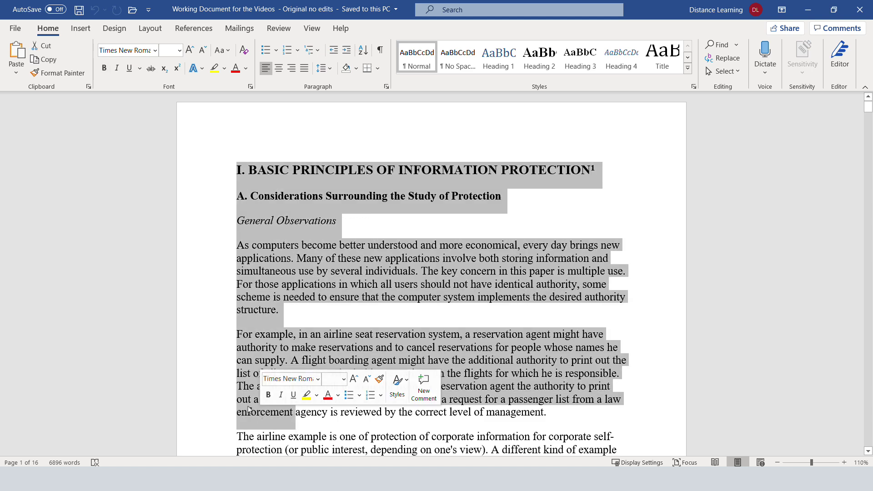
double_click(199, 337)
left_click(199, 337)
triple_click(198, 337)
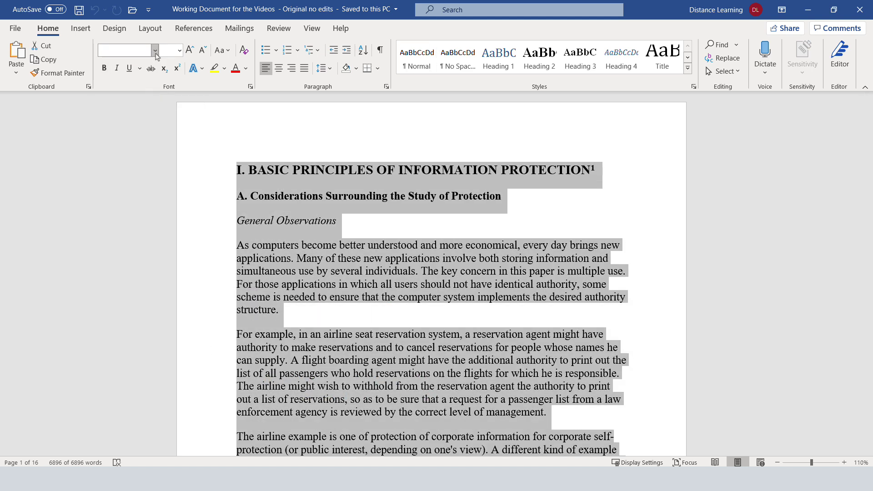
Step: Apply the Calibri font to the whole document
left_click(155, 50)
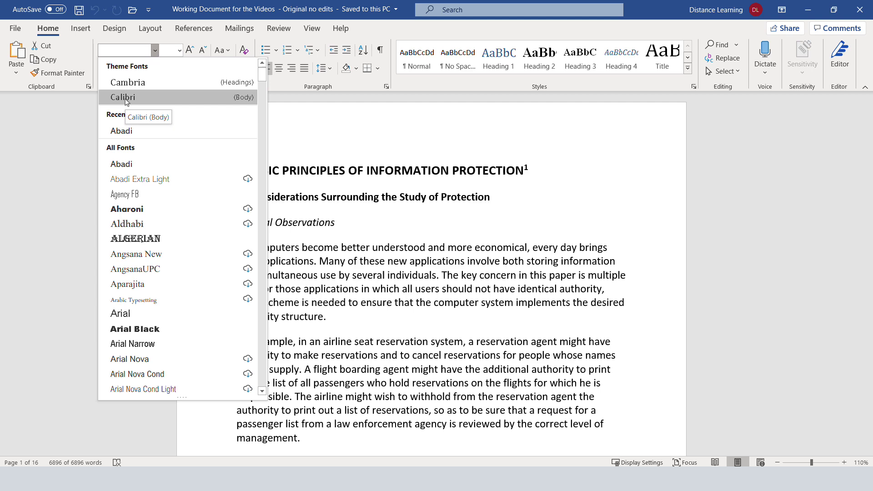
left_click(129, 96)
left_click(155, 50)
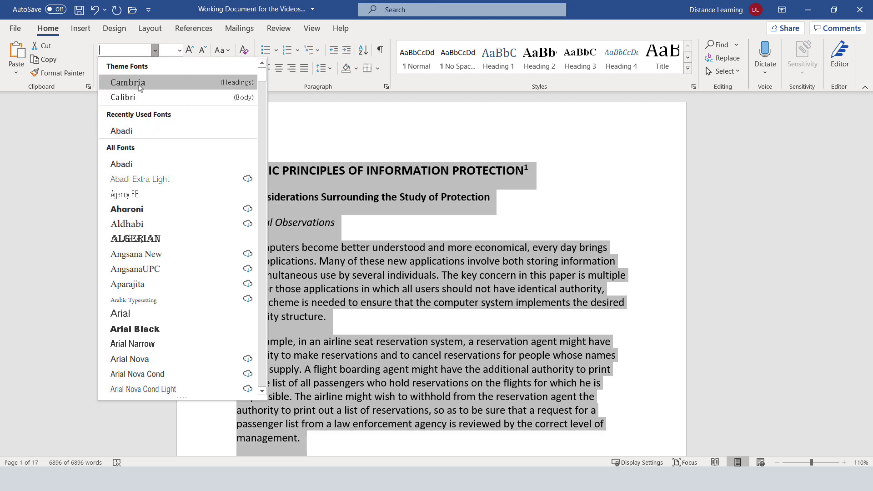
left_click(126, 103)
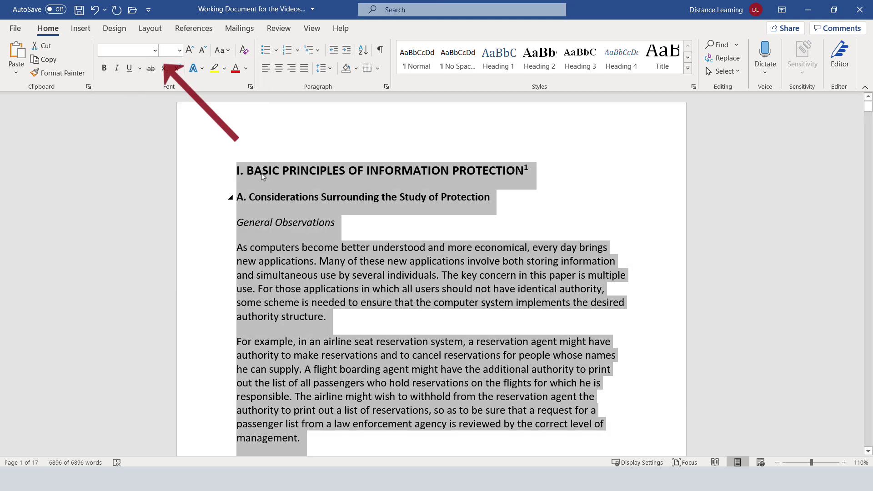
Step: Set all document text to 11 pt, then deselect and reselect the main title line
left_click(179, 51)
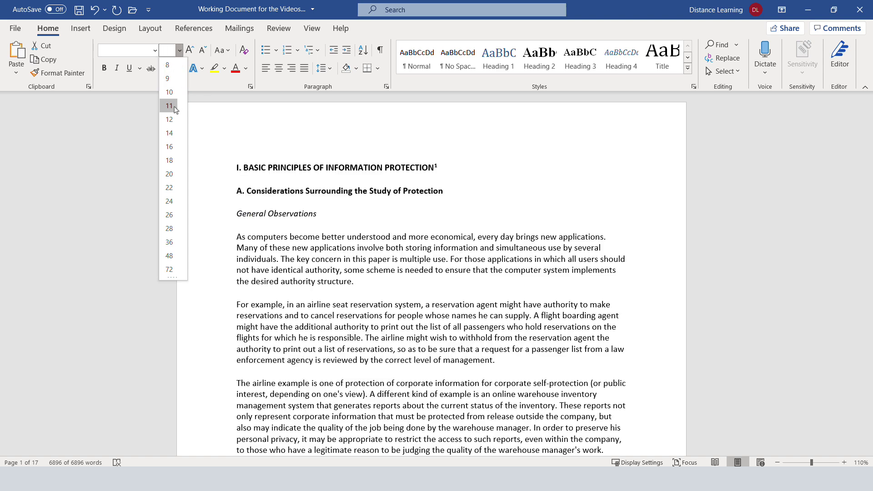
left_click(174, 107)
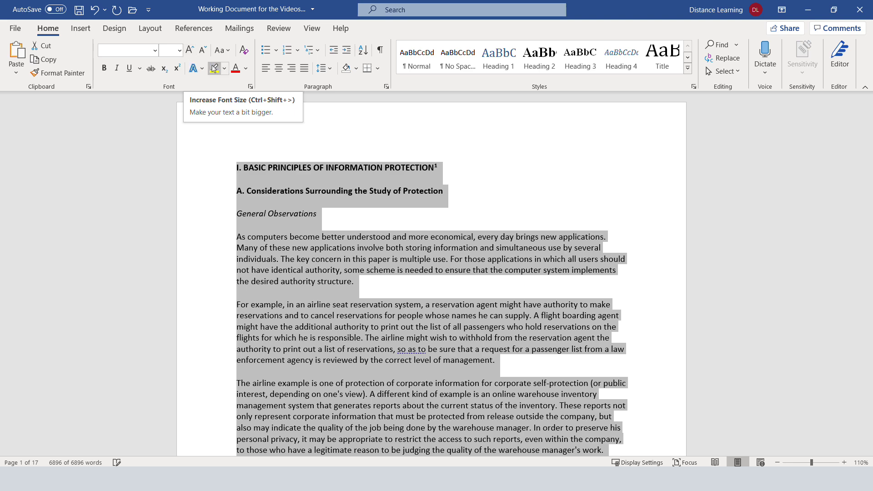
left_click(324, 205)
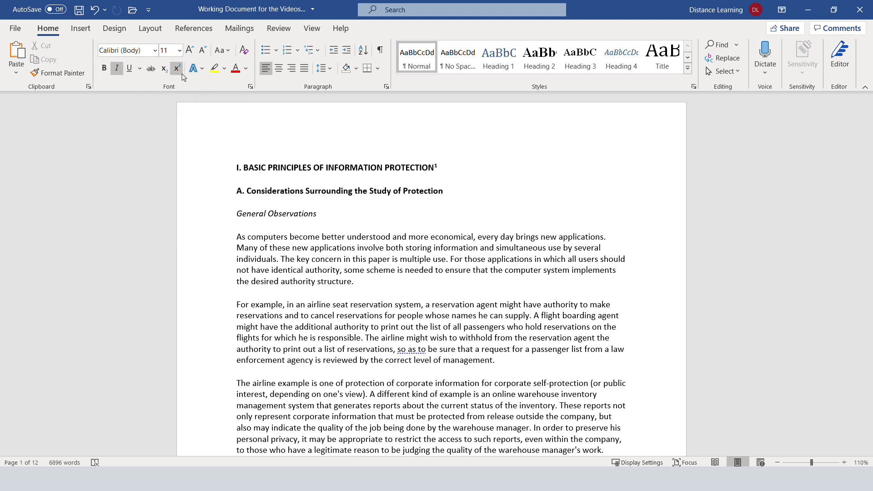
triple_click(310, 179)
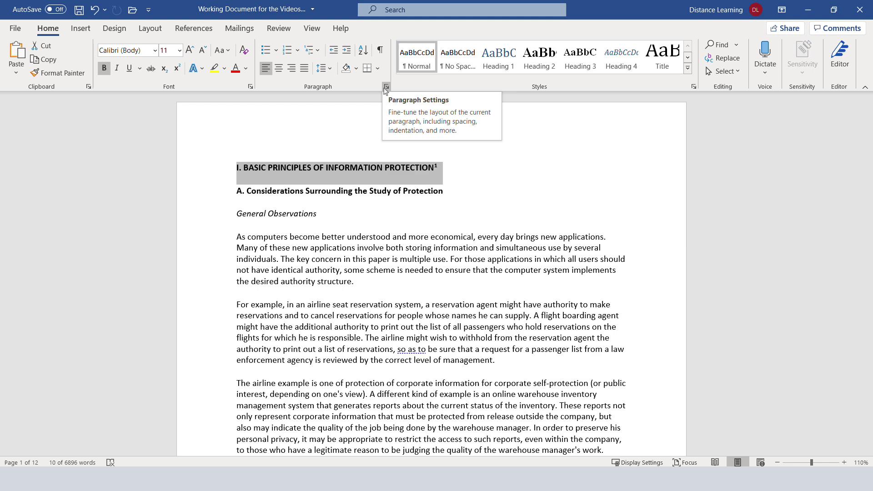
Step: Open the Font dialog for the selected main title
left_click(250, 86)
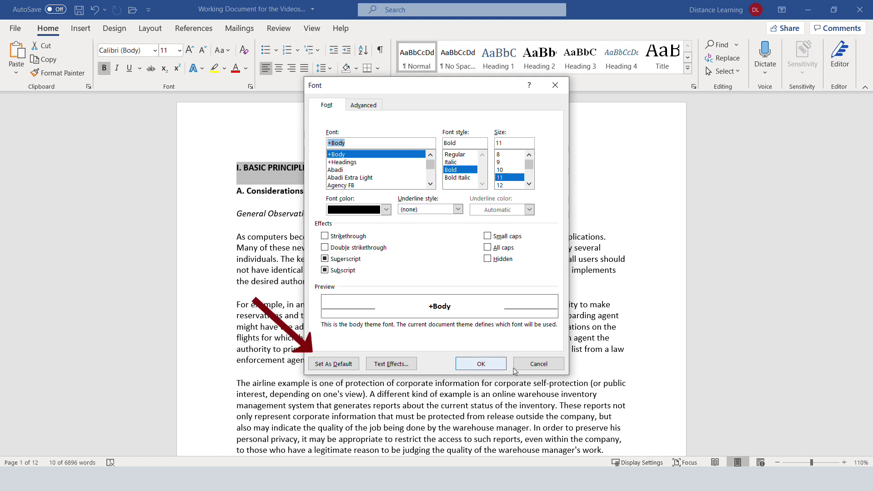
Step: Confirm the title's font settings in the Font dialog with OK
left_click(480, 364)
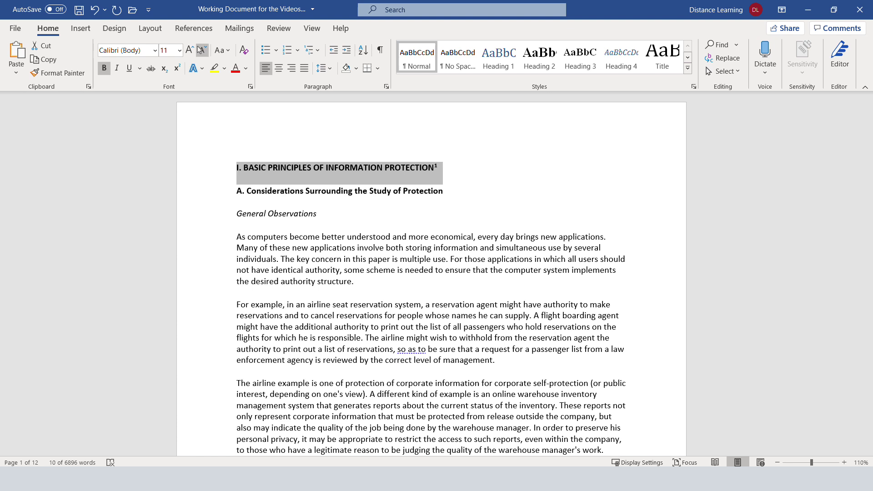
triple_click(238, 241)
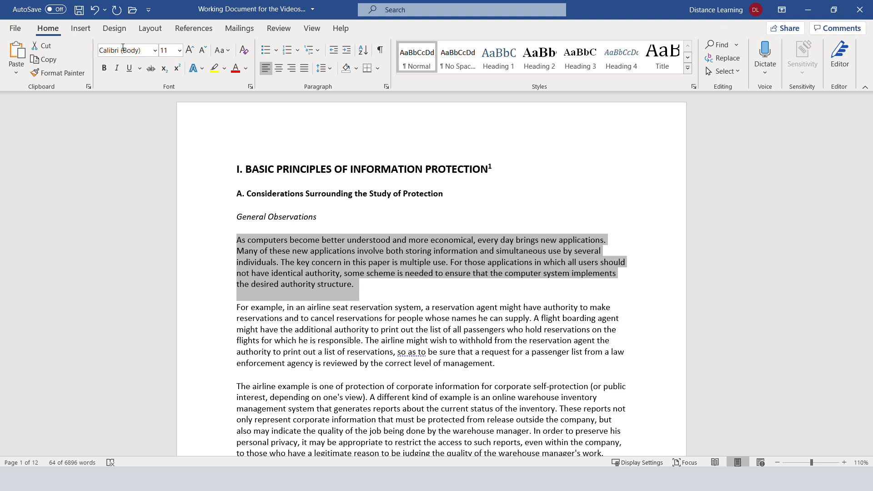
mouse_move(263, 226)
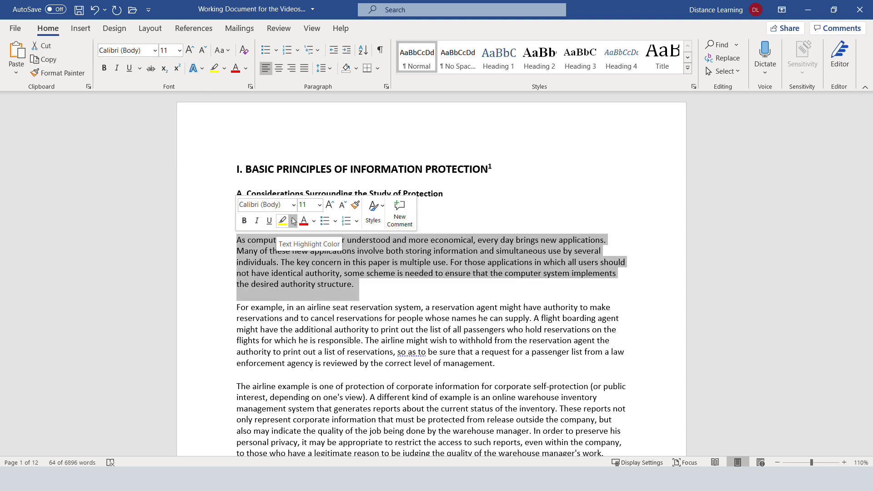
left_click(411, 281)
Step: Color the subheading 'A. Considerations Surrounding the Study of Protection' red
left_click_drag(443, 193, 239, 191)
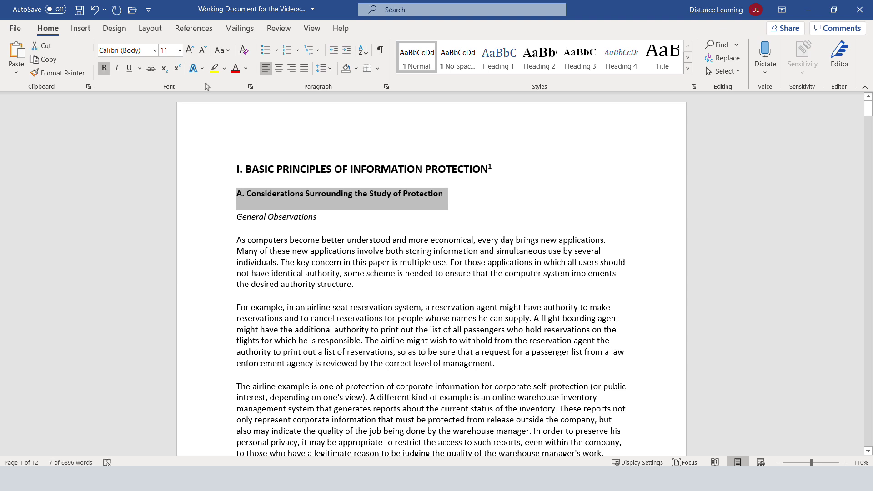
left_click(236, 67)
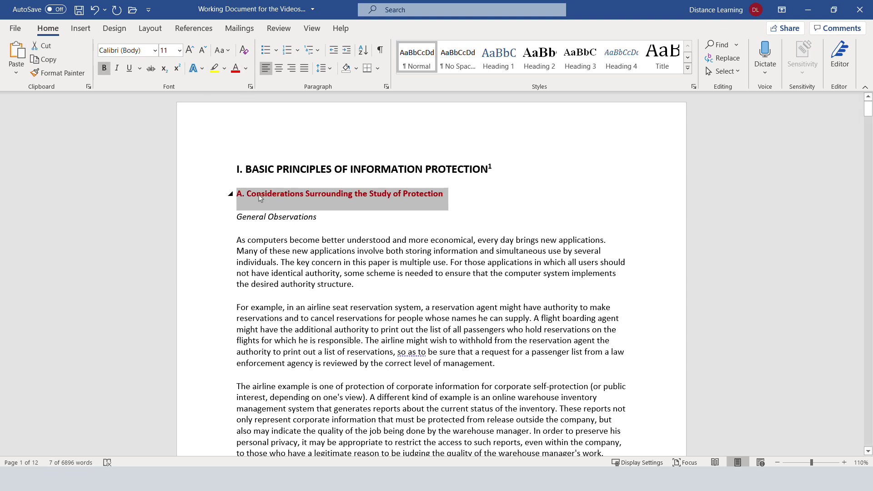
left_click(294, 216)
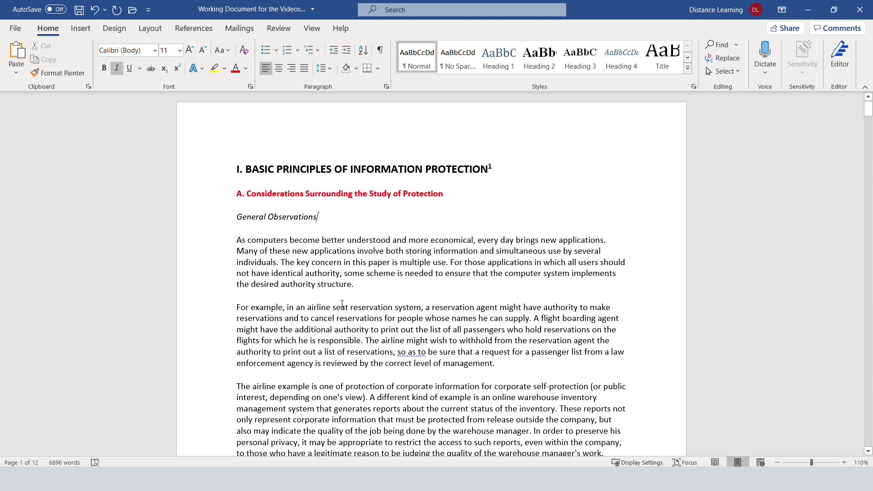
scroll(341, 304, "down", 5)
Step: Select the full text of red heading A, after checking the 2) Functional Levels heading below
scroll(416, 331, "up", 1)
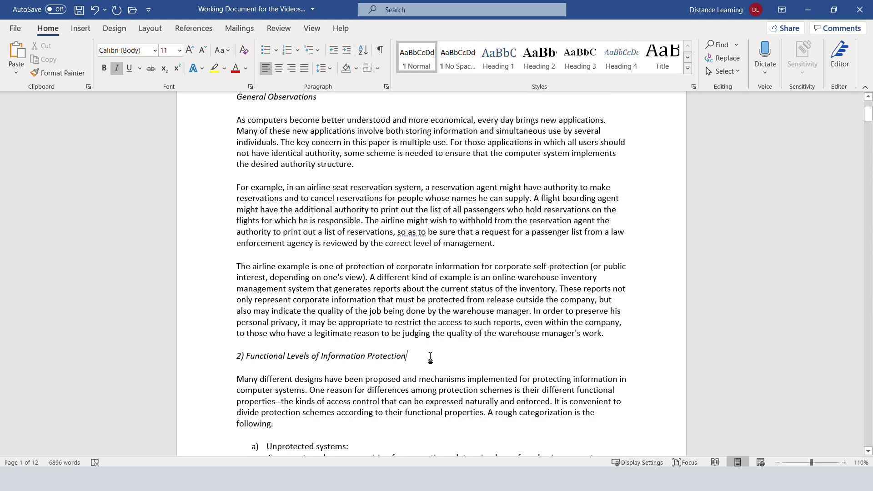
left_click_drag(406, 356, 216, 357)
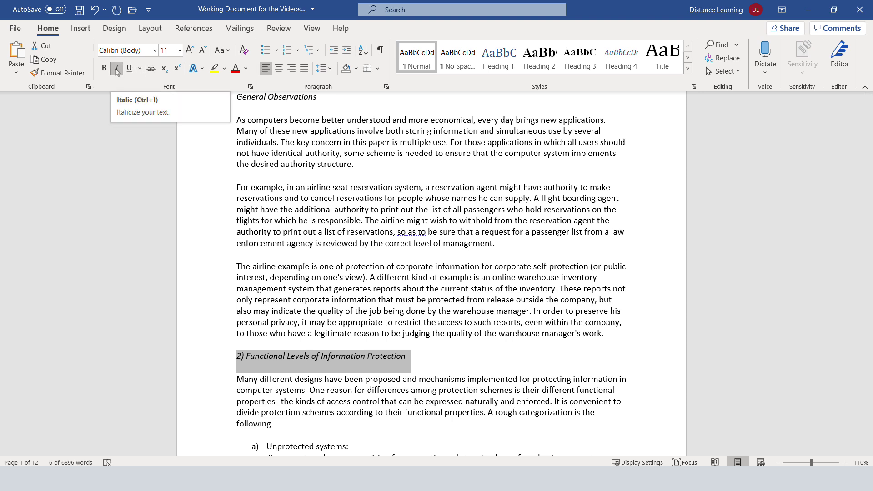
left_click(354, 313)
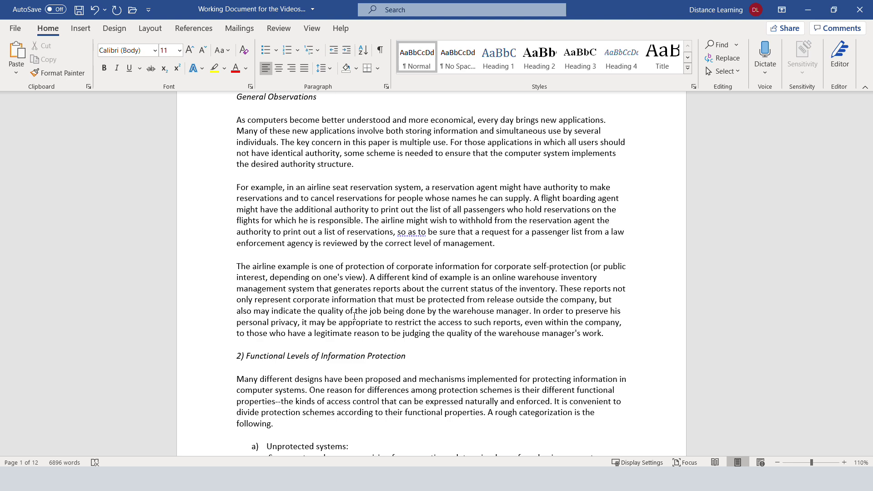
scroll(371, 305, "up", 4)
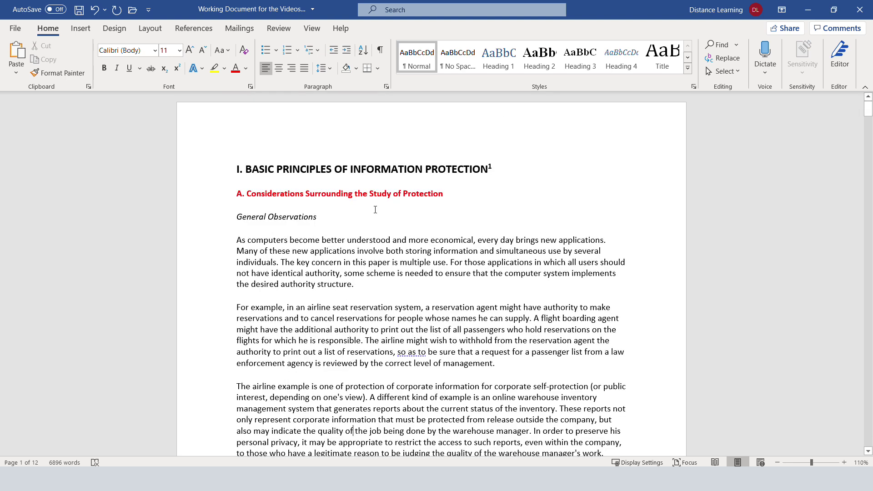
left_click(375, 191)
left_click_drag(465, 191, 238, 194)
scroll(342, 375, "down", 1)
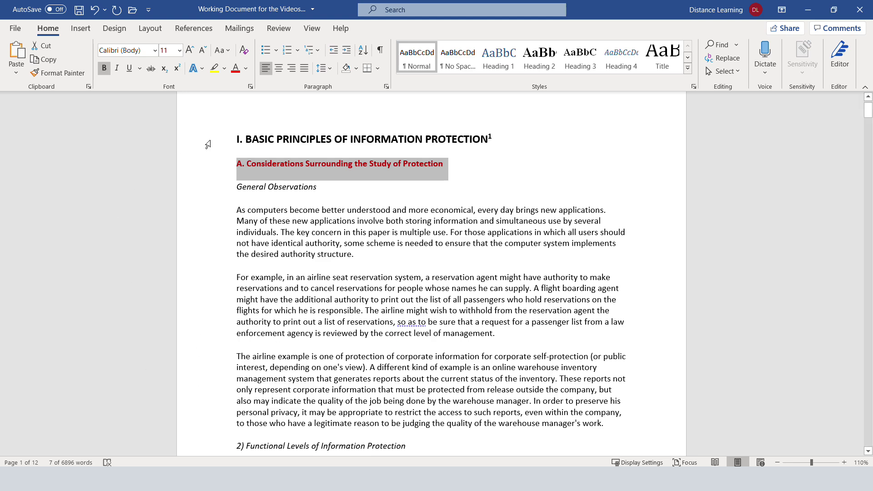
left_click(486, 174)
left_click_drag(443, 164, 239, 162)
scroll(296, 273, "down", 3)
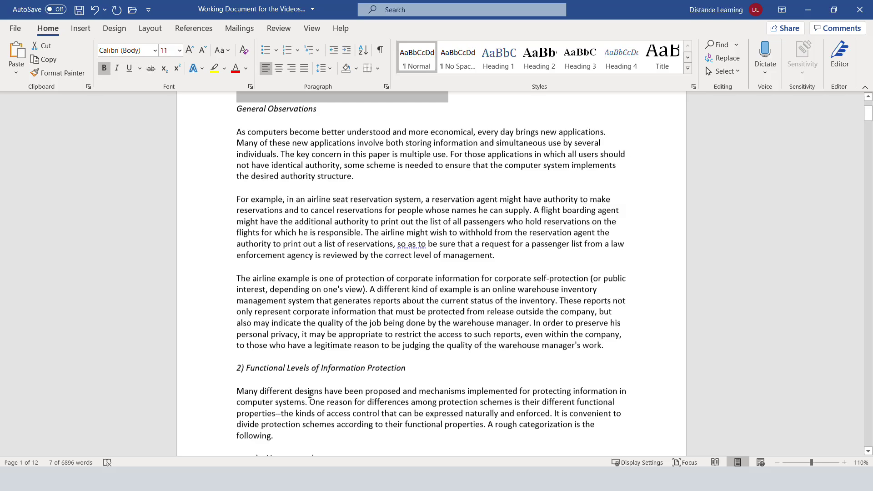
left_click(309, 356)
left_click(444, 357)
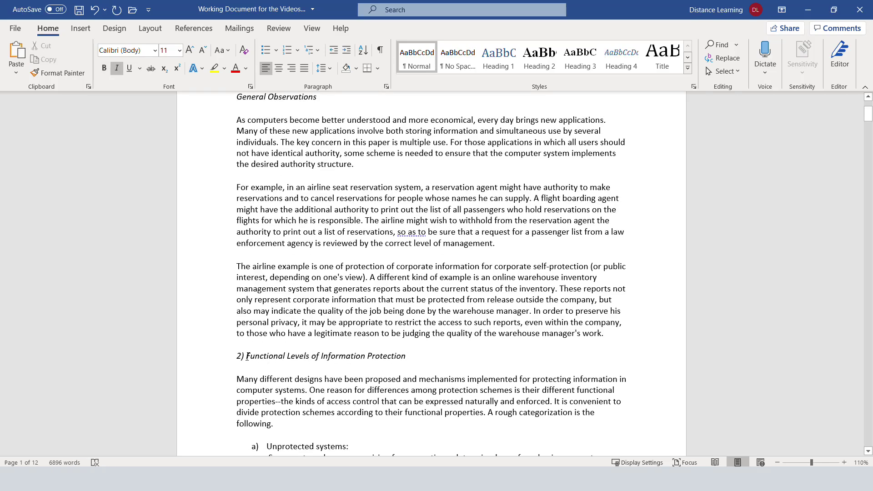
scroll(420, 194, "up", 3)
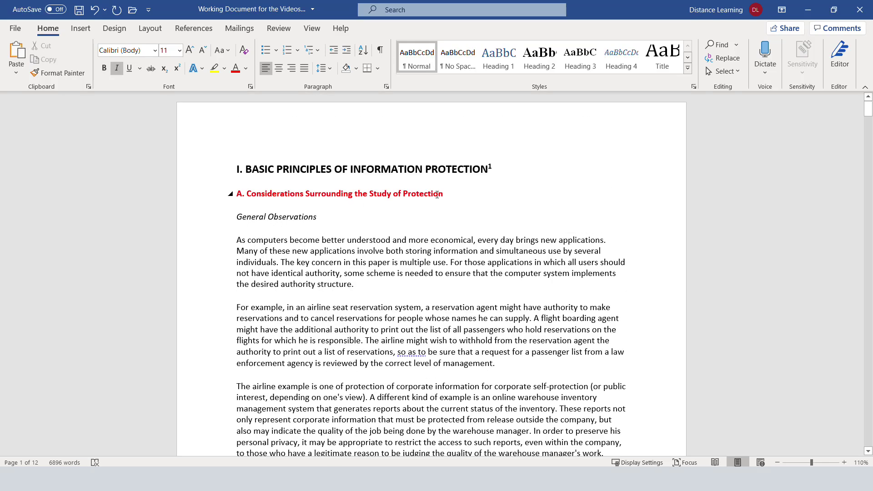
left_click_drag(437, 194, 238, 191)
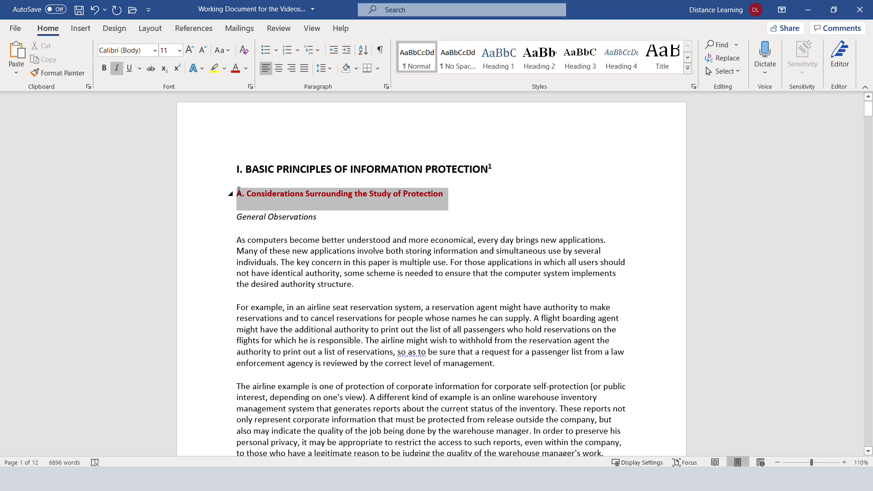
Step: Format-paint heading A's red bold style onto '2) Functional Levels of Information Protection'
left_click(60, 74)
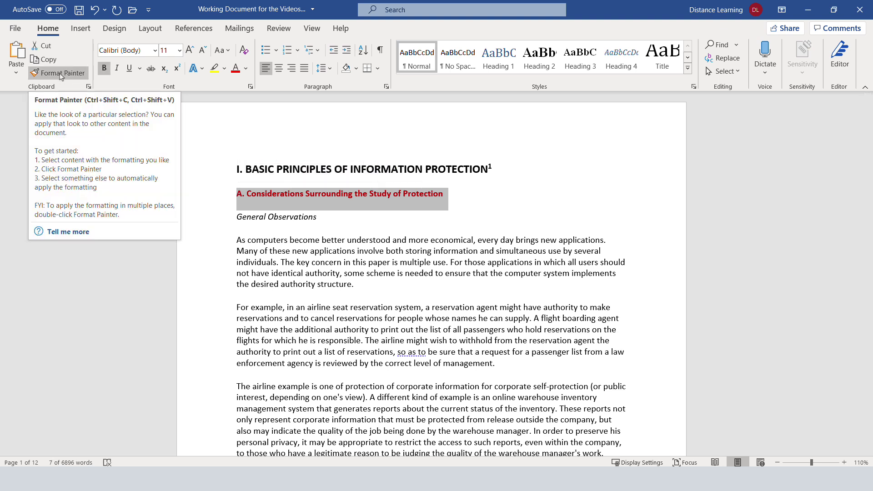
left_click(58, 74)
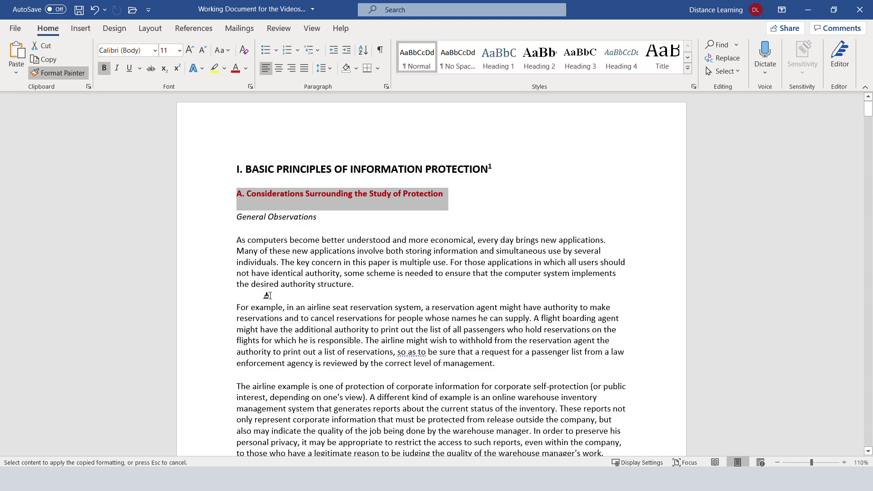
scroll(267, 296, "down", 5)
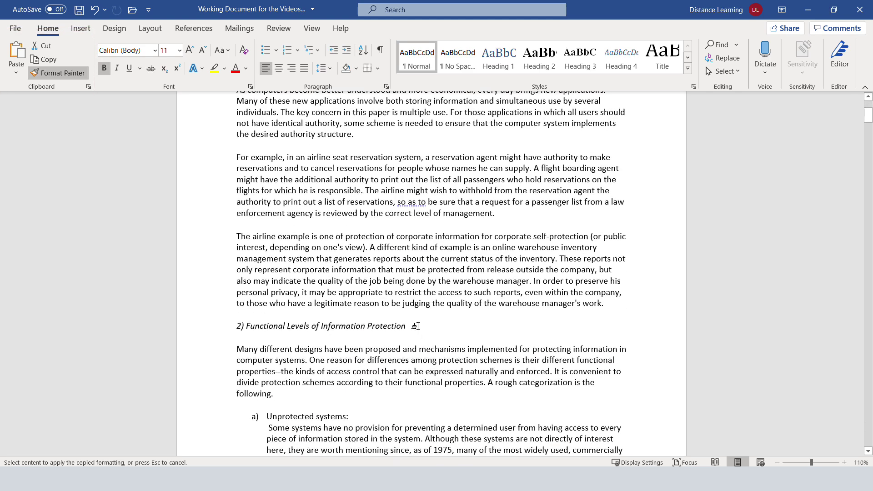
left_click_drag(415, 326, 236, 321)
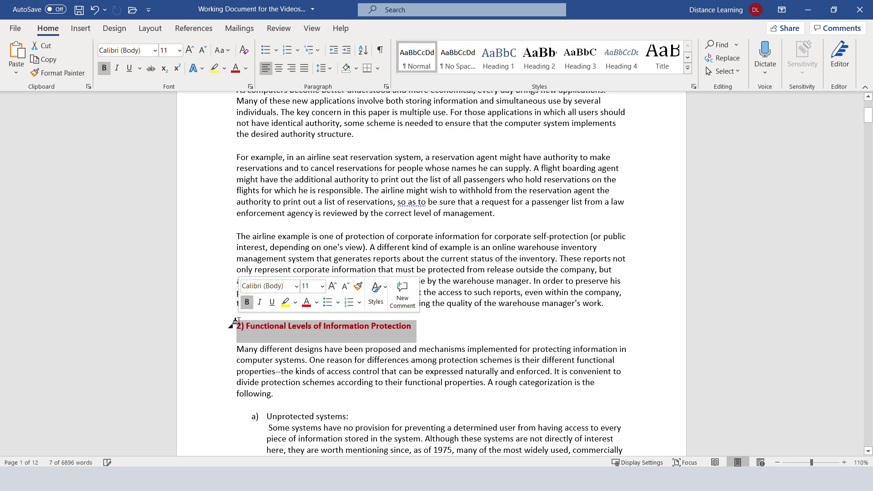
left_click(445, 336)
scroll(341, 306, "up", 3)
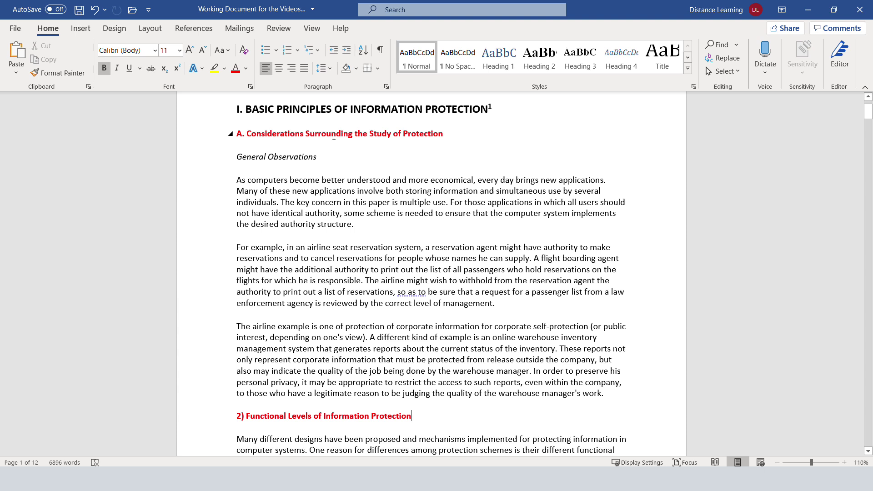
Step: Copy the 'As computers become…' paragraph and paste it on a new line after 'management.'
double_click(225, 179)
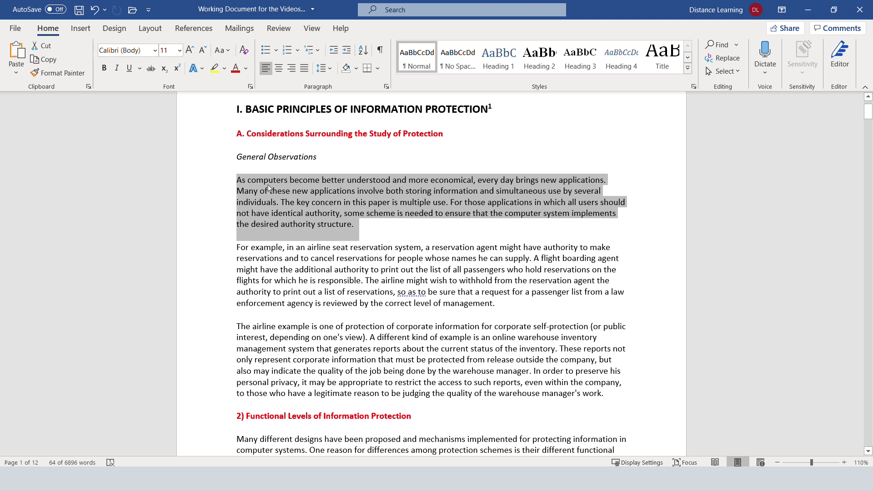
left_click(50, 61)
left_click(523, 301)
key("Return")
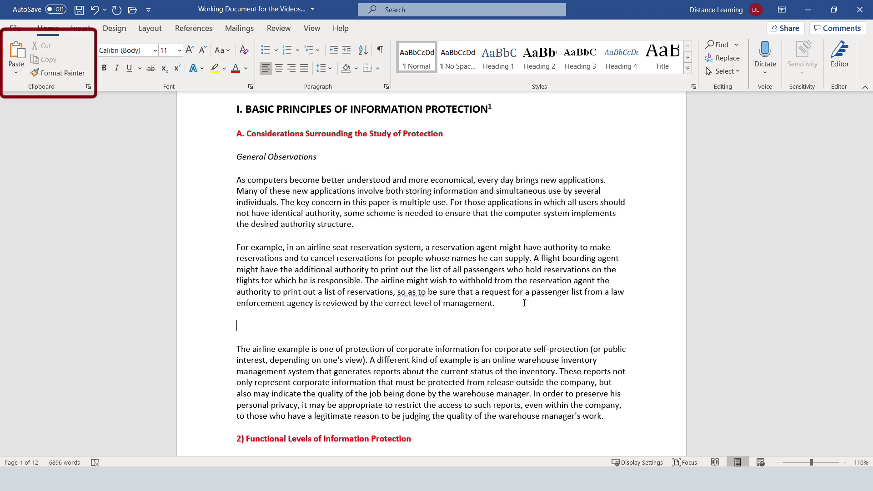
left_click(16, 74)
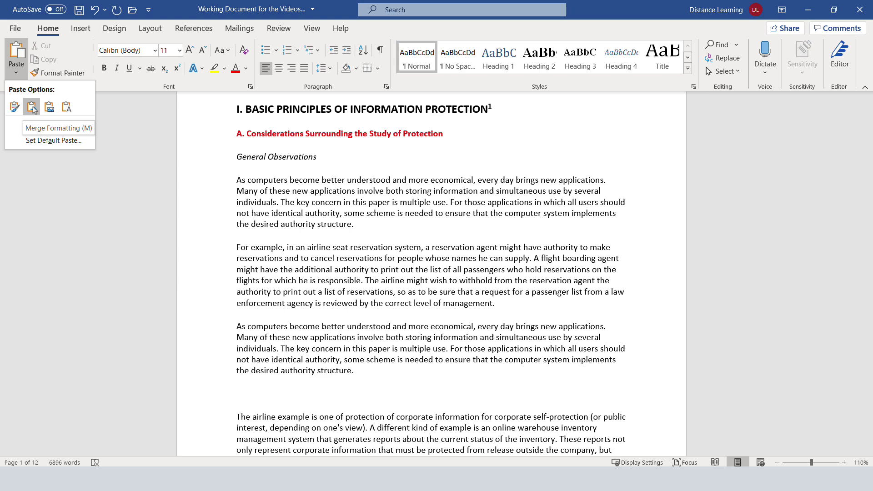
left_click(17, 52)
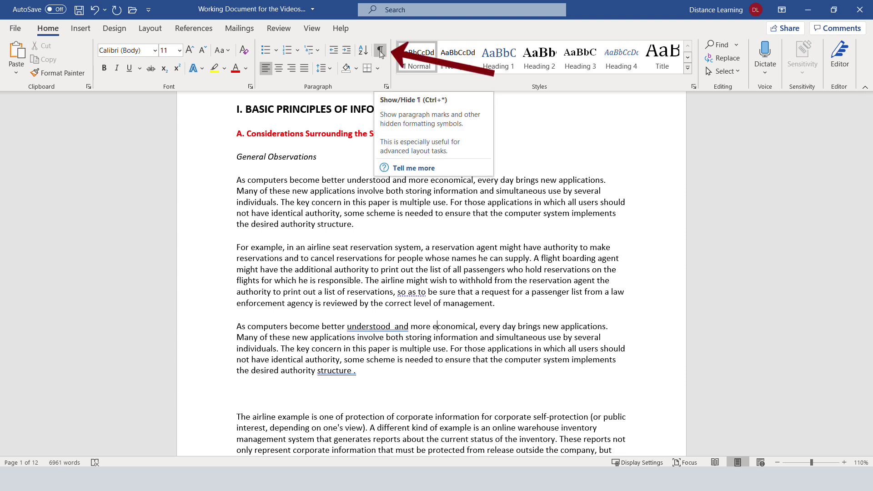
Step: With formatting marks shown, delete the double space after 'understood', the stray space before the period, and the empty line
left_click(381, 51)
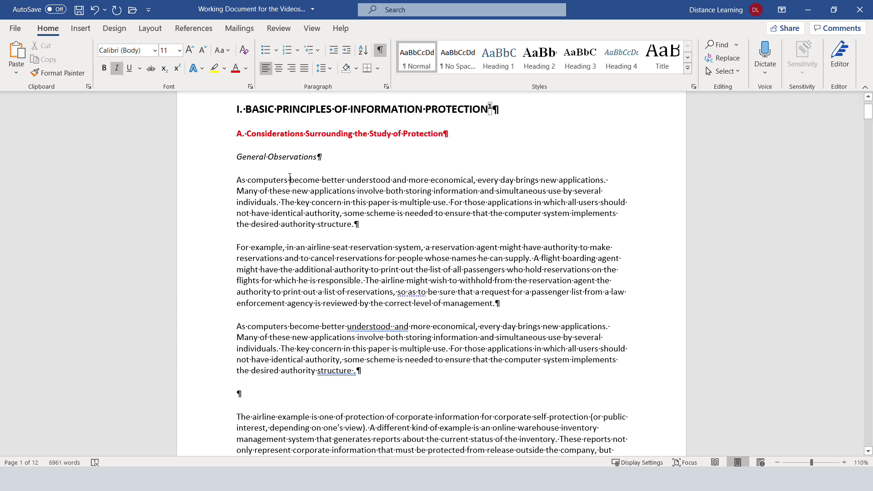
left_click_drag(290, 180, 288, 179)
left_click(394, 326)
key("BackSpace")
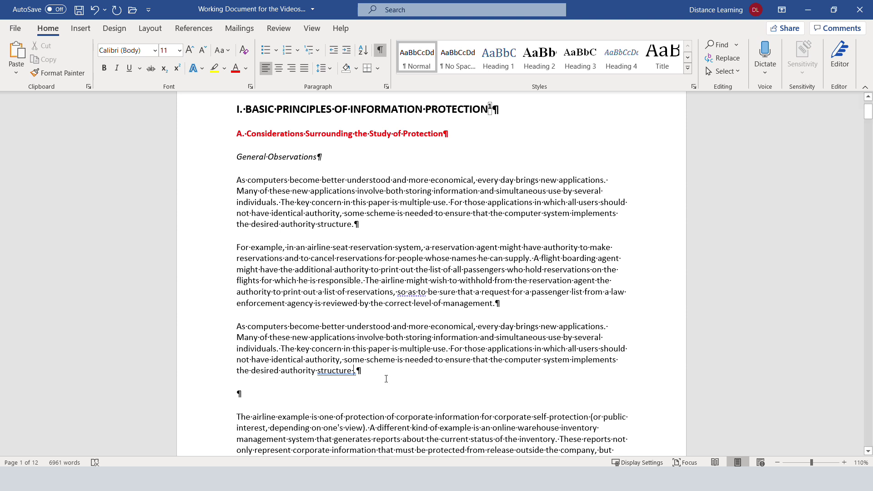
key("BackSpace")
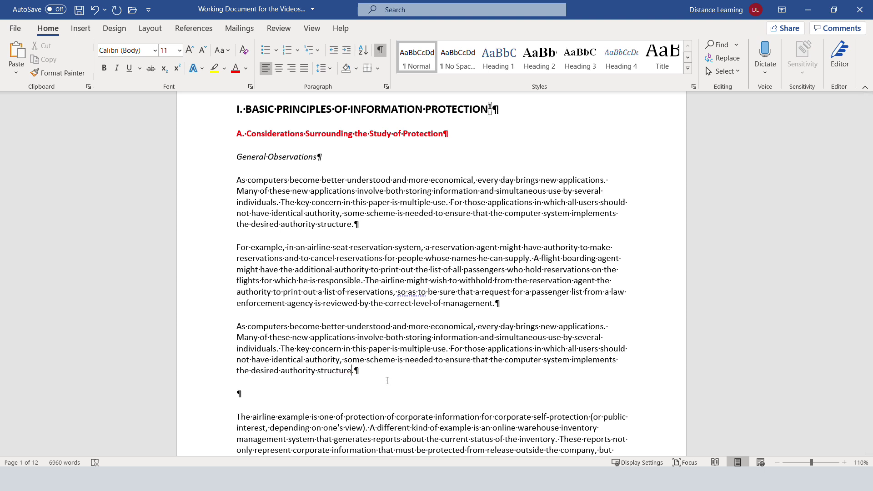
left_click(244, 394)
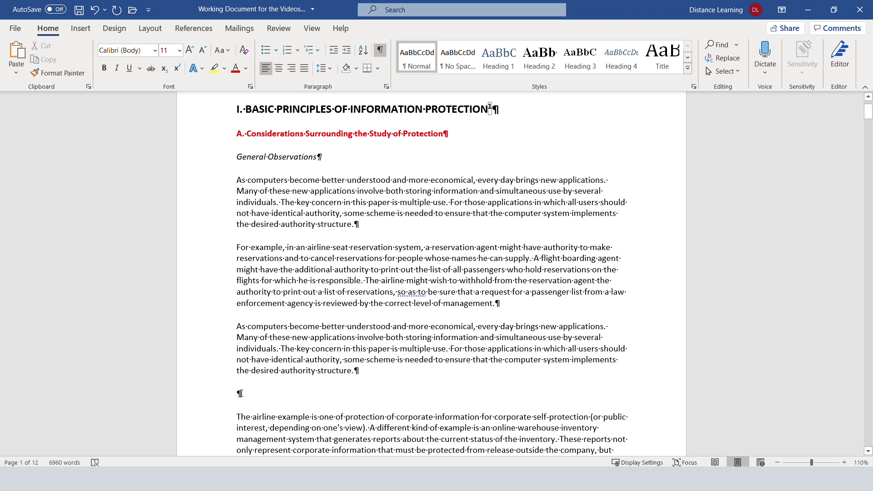
key("BackSpace")
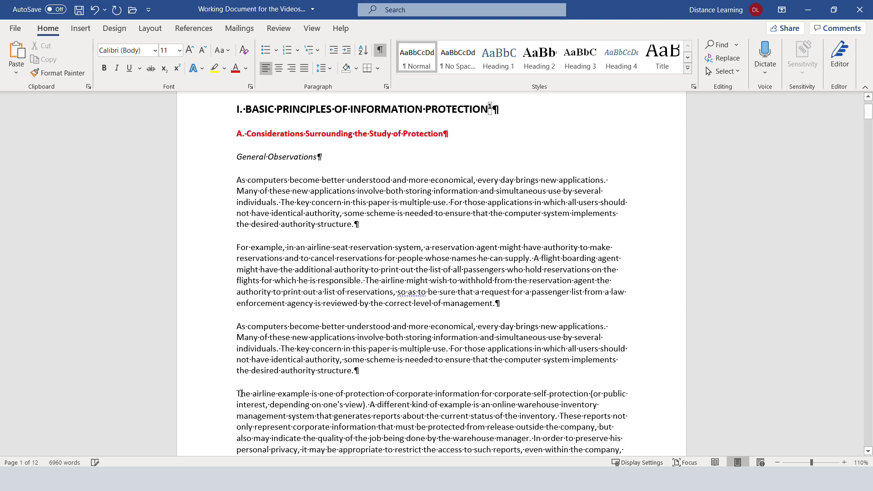
left_click(381, 258)
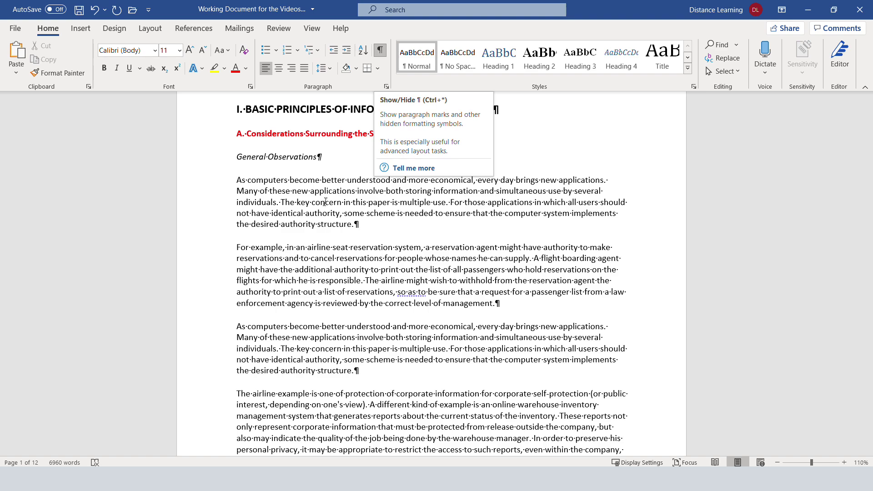
scroll(311, 314, "down", 12)
Step: Hide formatting marks and apply Heading 1 to the title 'I. BASIC PRINCIPLES OF INFORMATION PROTECTION'
scroll(311, 314, "up", 3)
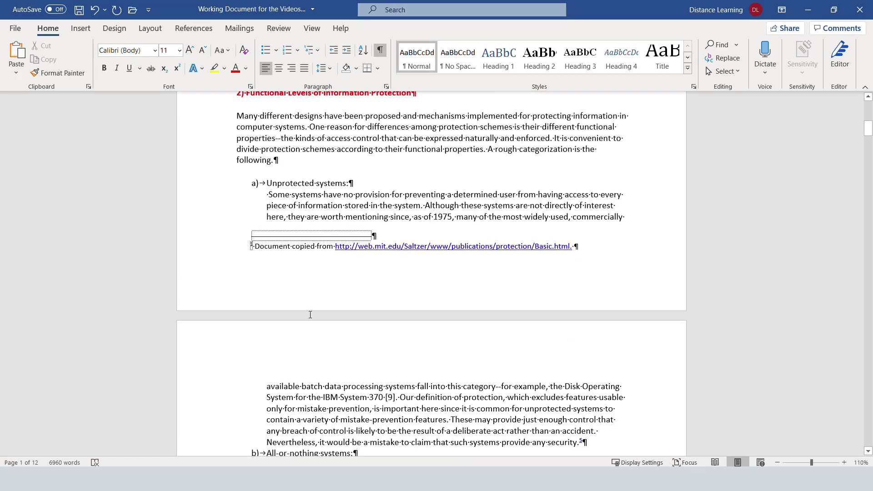
left_click(380, 49)
scroll(333, 171, "up", 15)
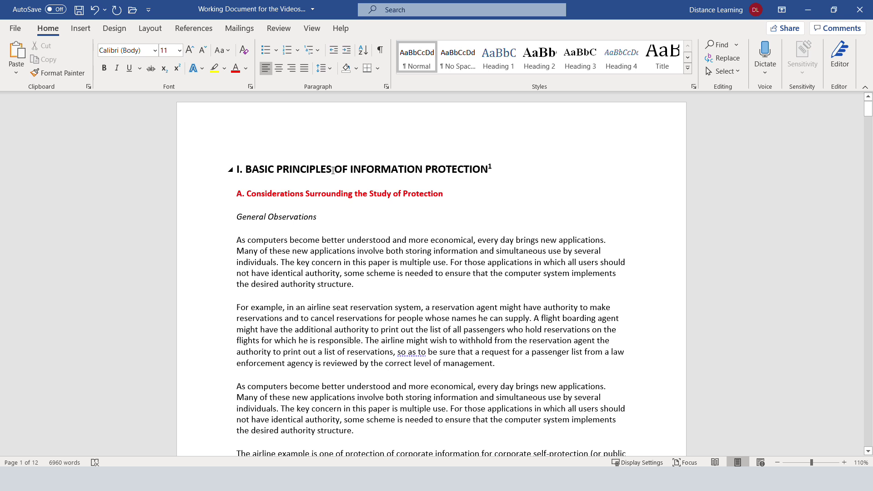
left_click_drag(497, 169, 237, 164)
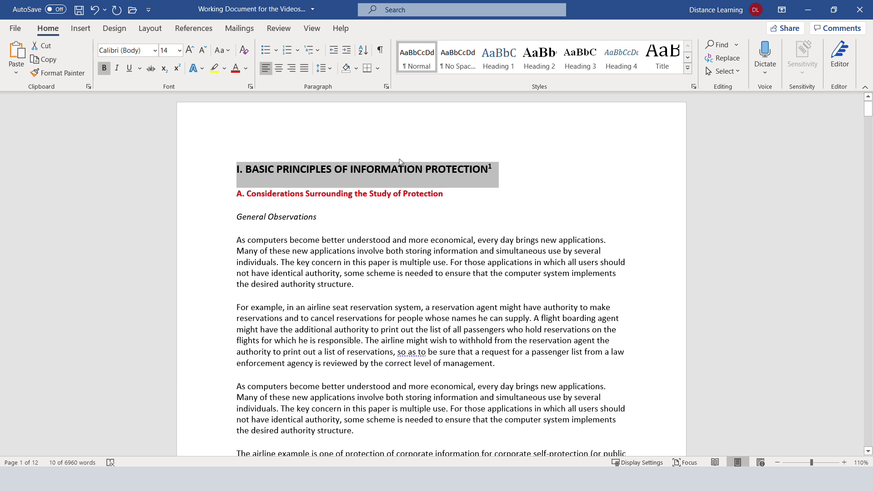
left_click(508, 58)
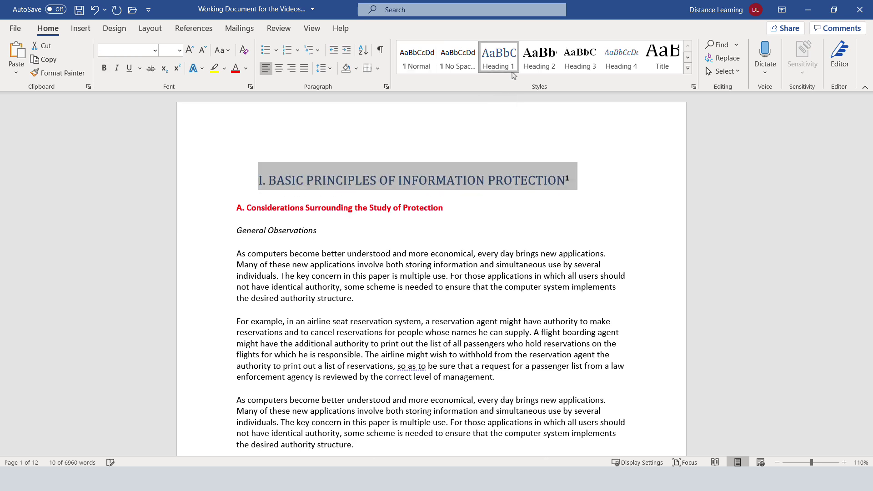
left_click(330, 181)
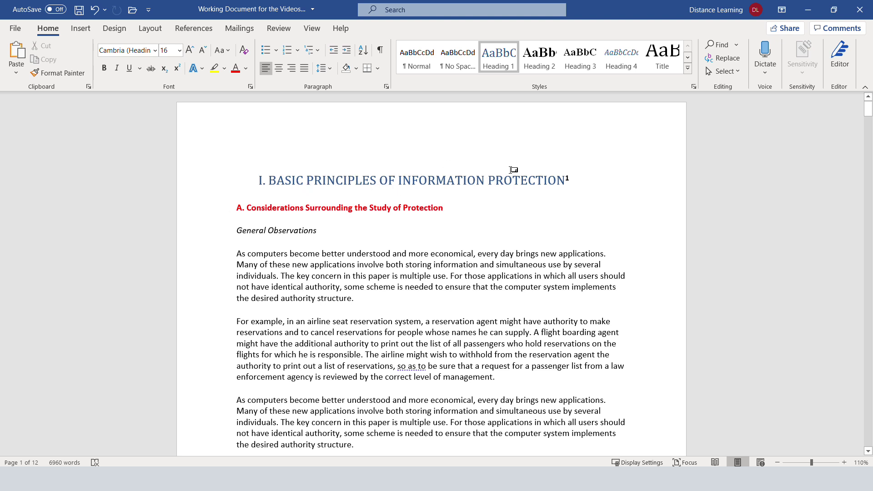
left_click(237, 176)
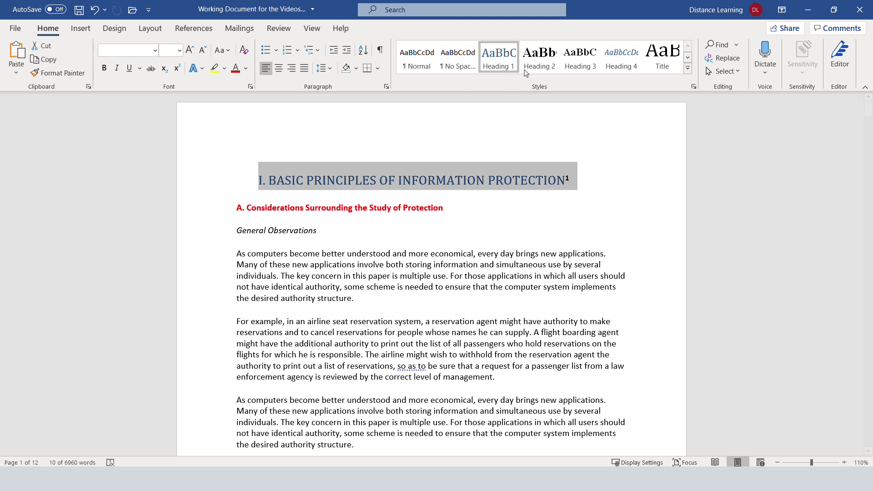